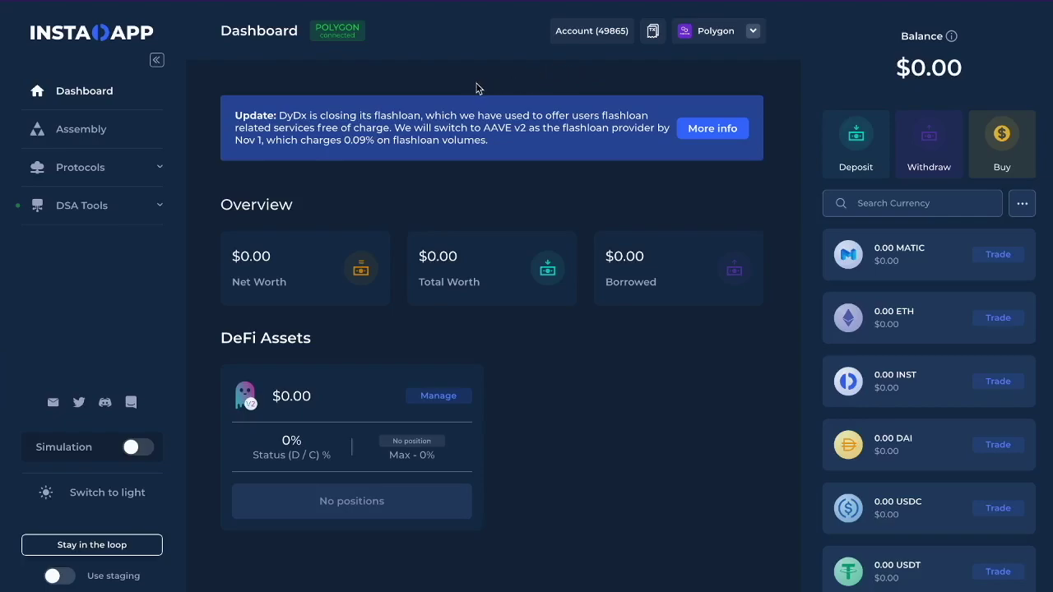
# Step: From DSA Tools > Import Positions, start importing the $414.46 AETH Aave position
pyautogui.click(118, 211)
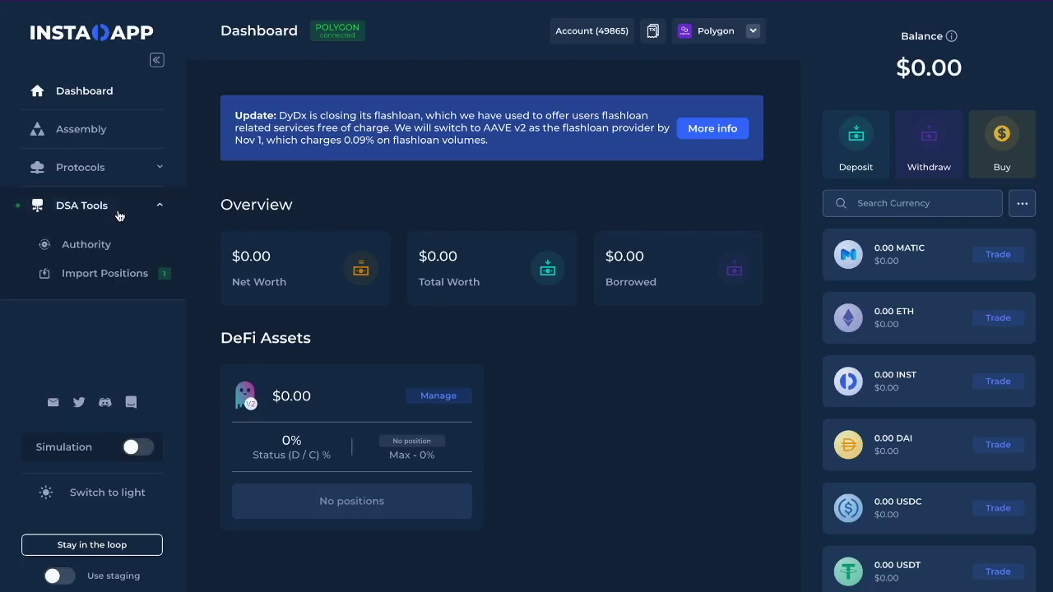
pyautogui.click(128, 274)
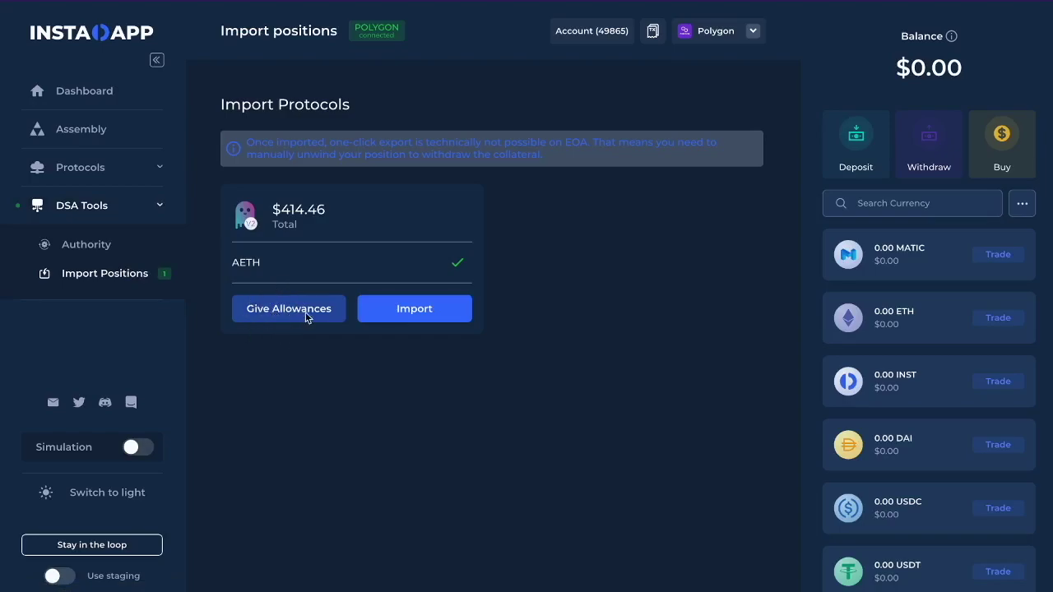
pyautogui.click(397, 308)
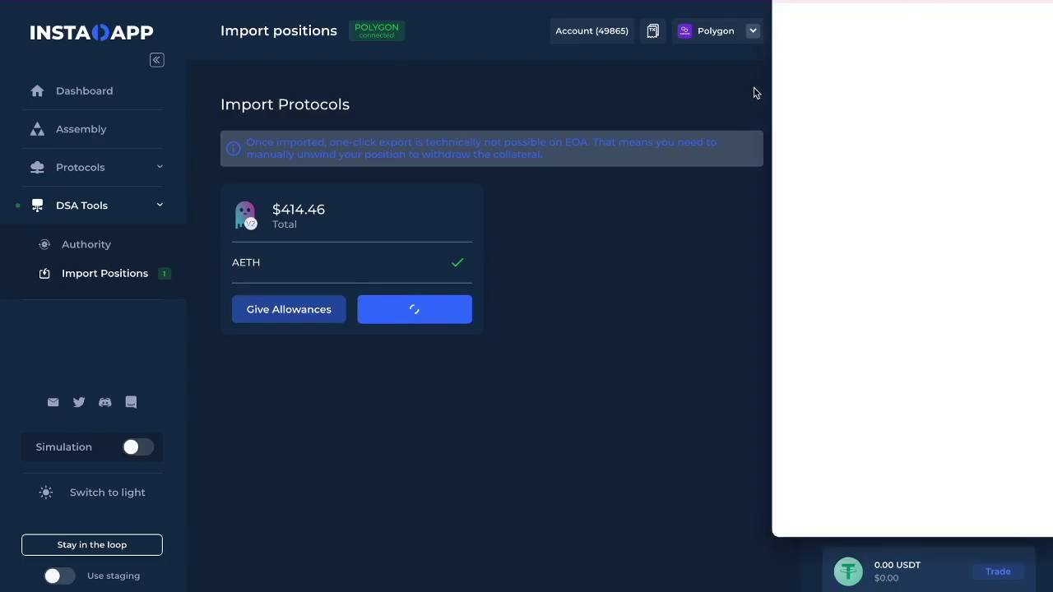
# Step: Sign the import transaction with a custom gas price of 40 Gwei
pyautogui.moveTo(846, 1); pyautogui.dragTo(626, 46)
pyautogui.scroll(-1, 694, 337)
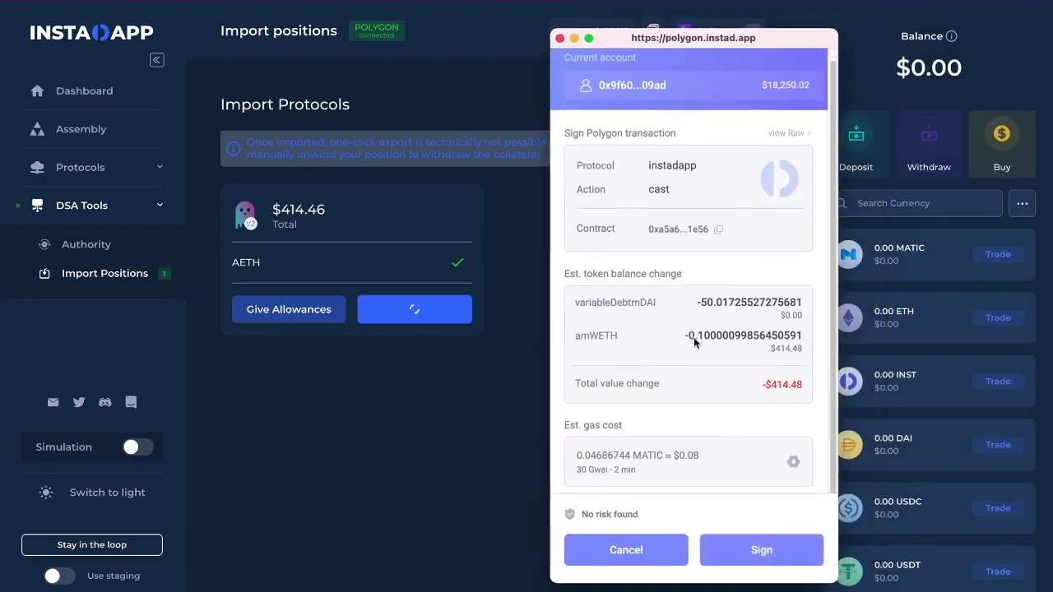
pyautogui.click(789, 452)
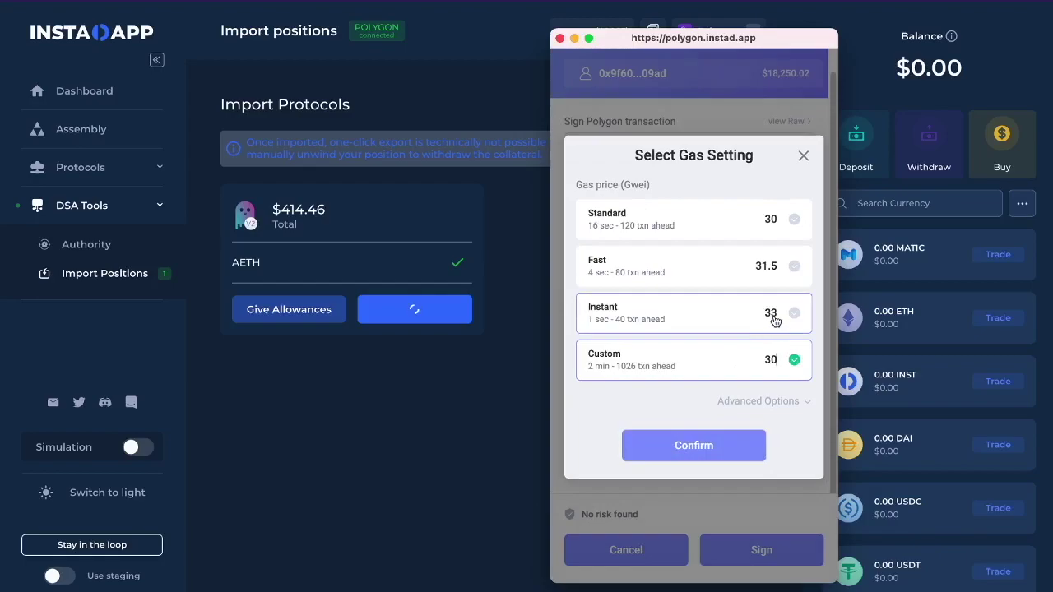
pyautogui.click(771, 359)
pyautogui.press('BackSpace')
pyautogui.press('BackSpace')
pyautogui.write('40')
pyautogui.click(727, 446)
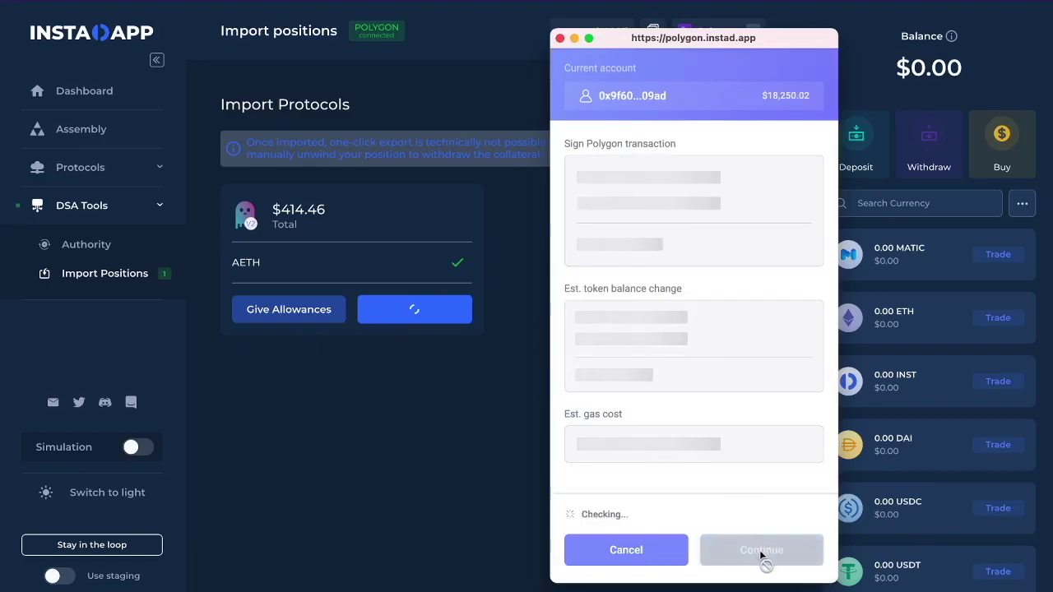
pyautogui.click(760, 552)
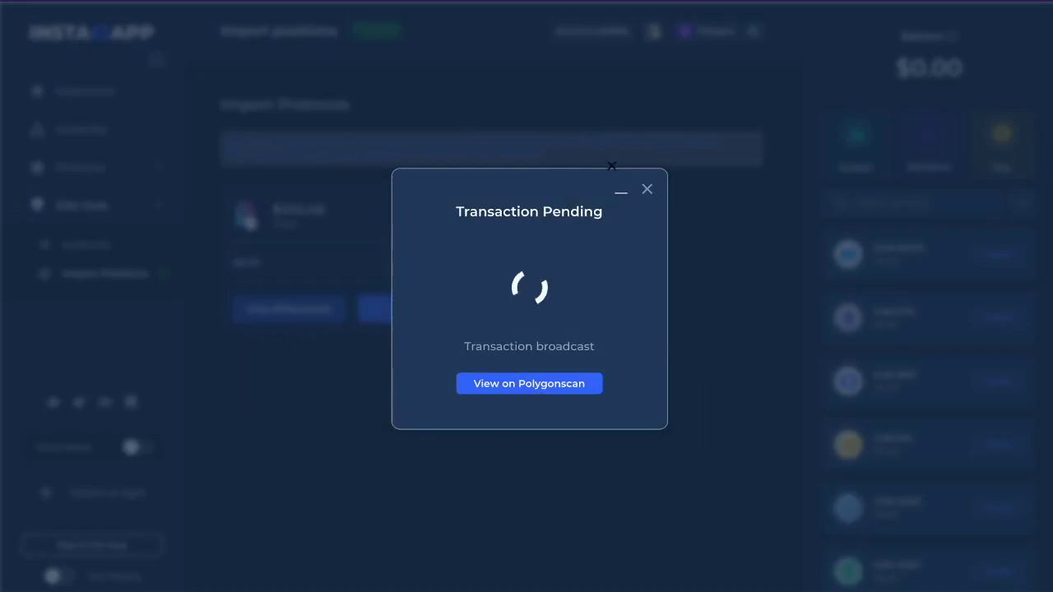
# Step: Minimize the pending import notice and wait until the transaction is confirmed
pyautogui.click(620, 185)
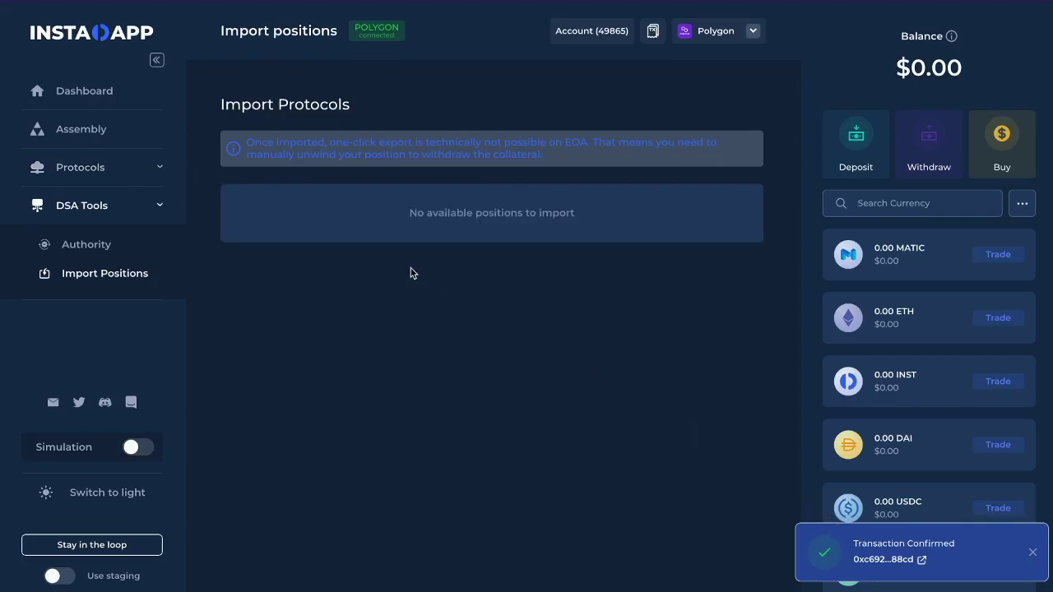
# Step: From the Dashboard, open the Aave position with 0.1000 ETH supplied and 50.02 DAI borrowed
pyautogui.click(83, 101)
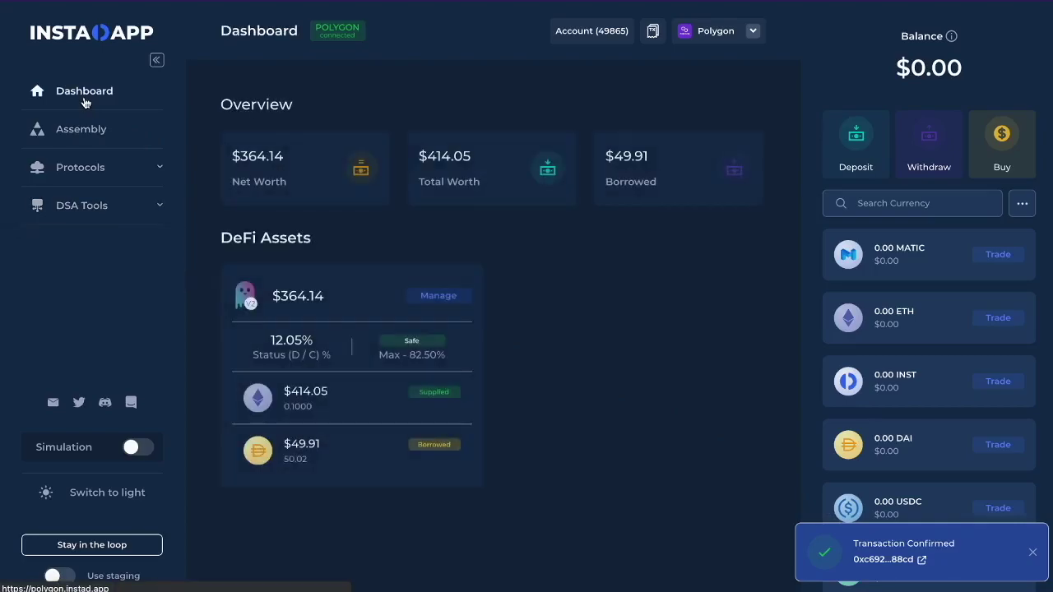
pyautogui.click(429, 297)
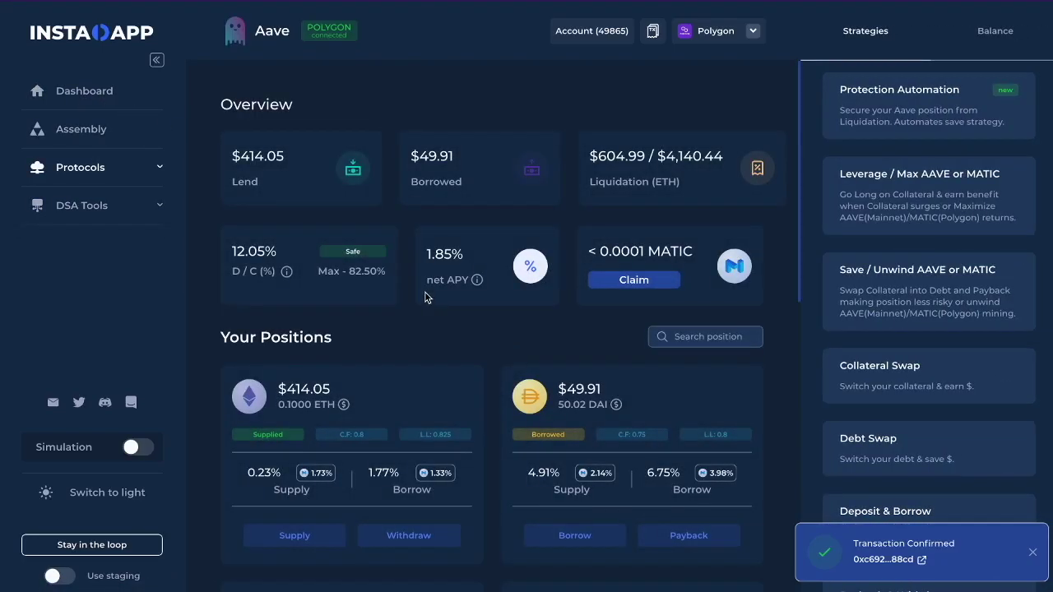
pyautogui.scroll(-1, 377, 404)
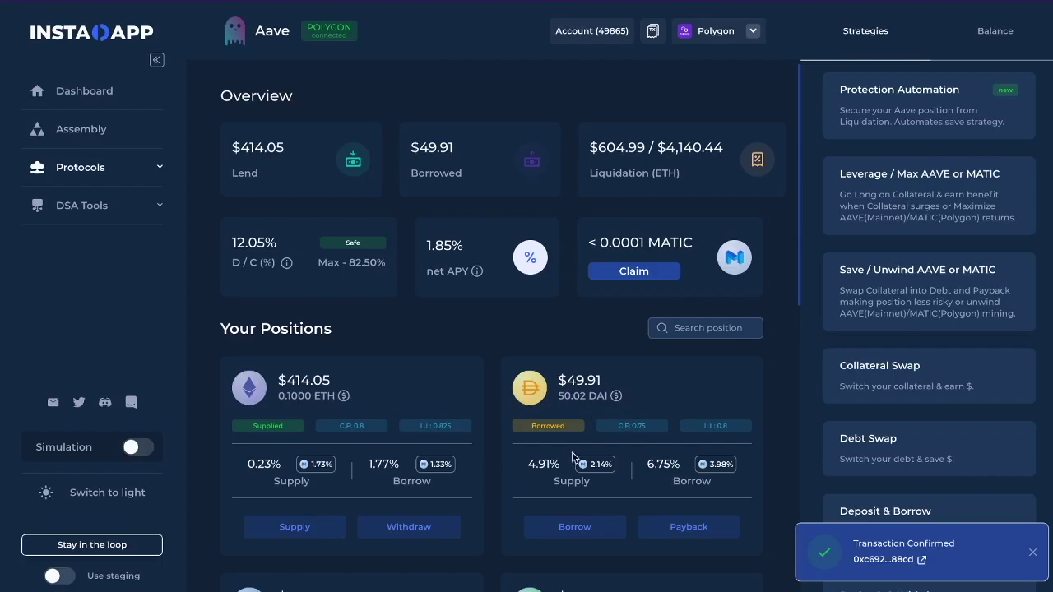
# Step: Request a borrow of 50 DAI from the Aave position's DAI card
pyautogui.click(572, 527)
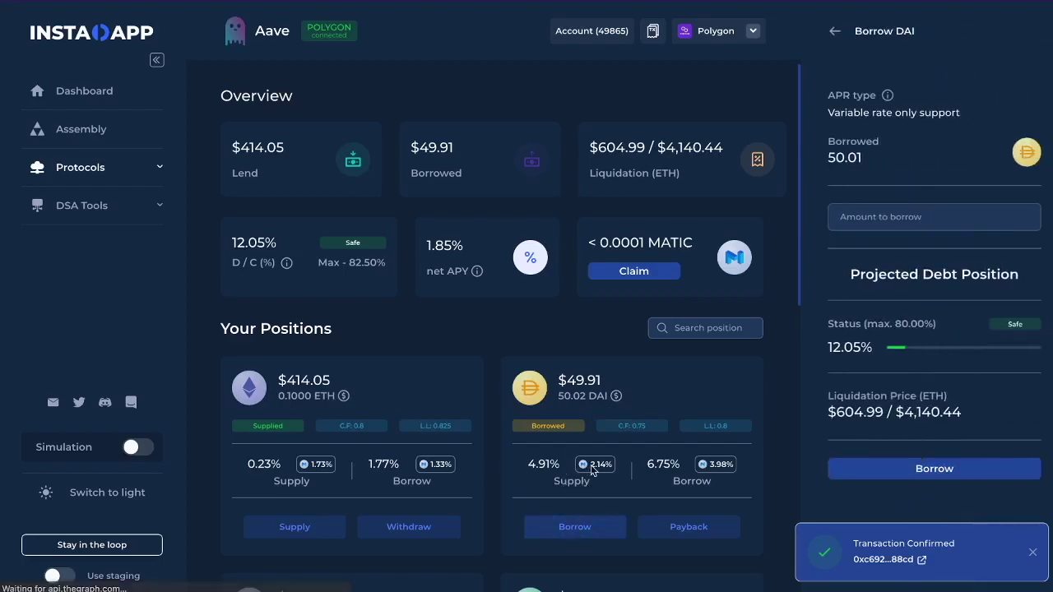
pyautogui.click(903, 214)
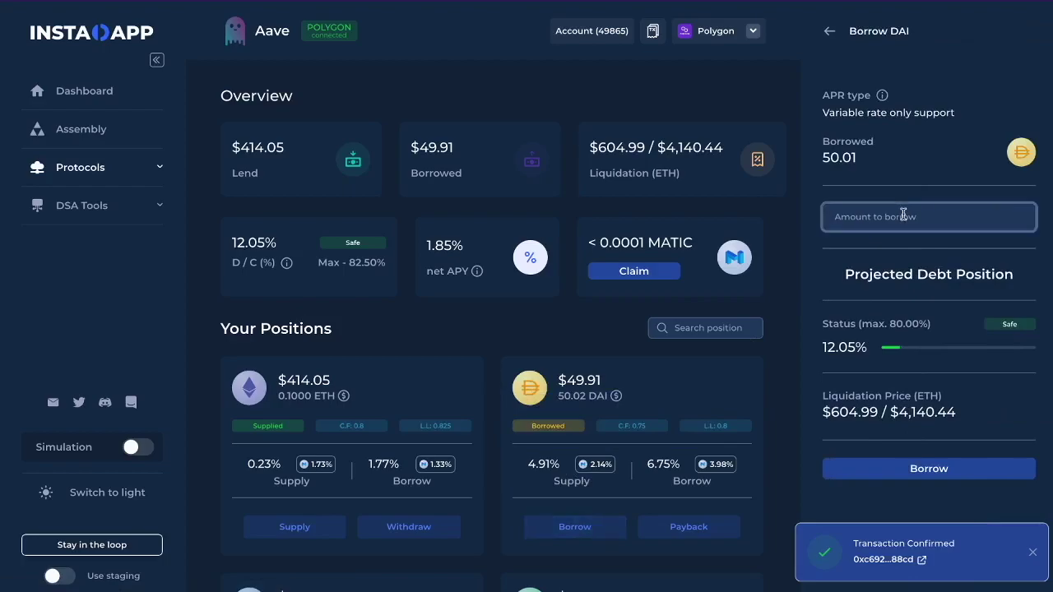
pyautogui.write('50')
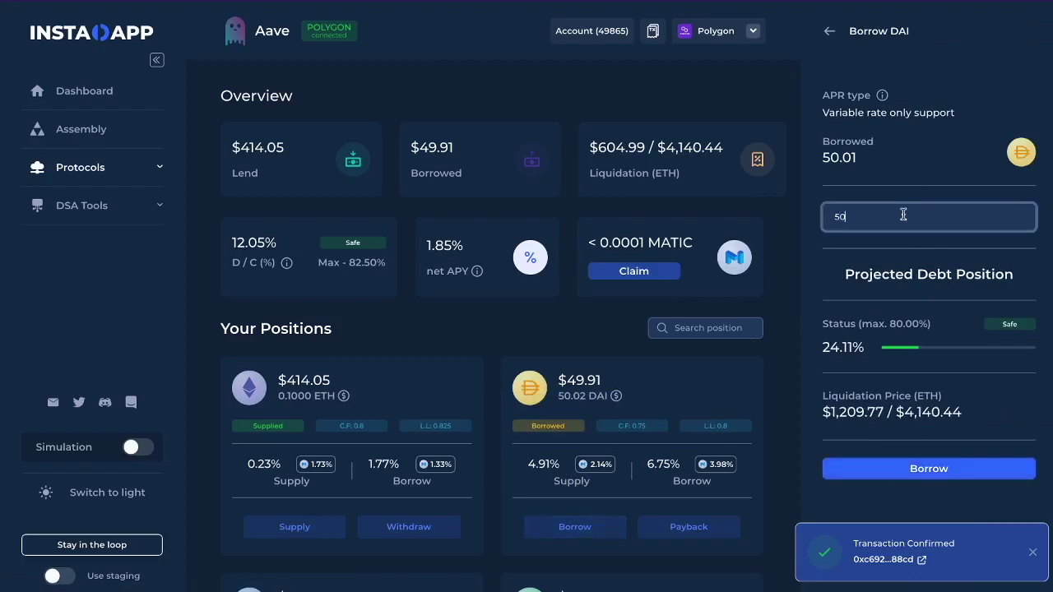
pyautogui.click(919, 475)
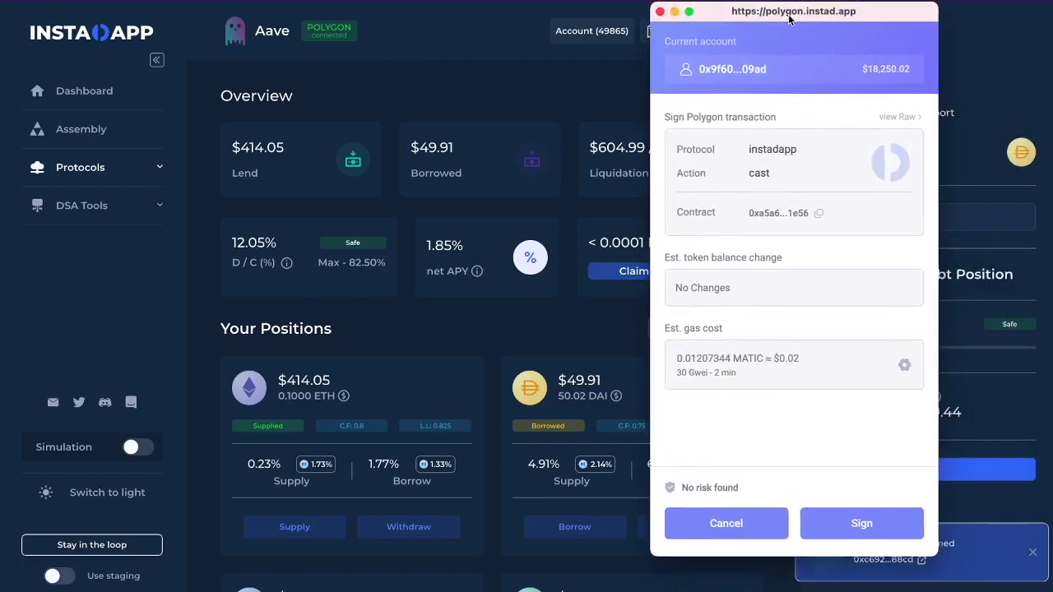
# Step: Sign the borrow transaction at a custom 60 Gwei gas price and minimize the pending notice
pyautogui.click(904, 364)
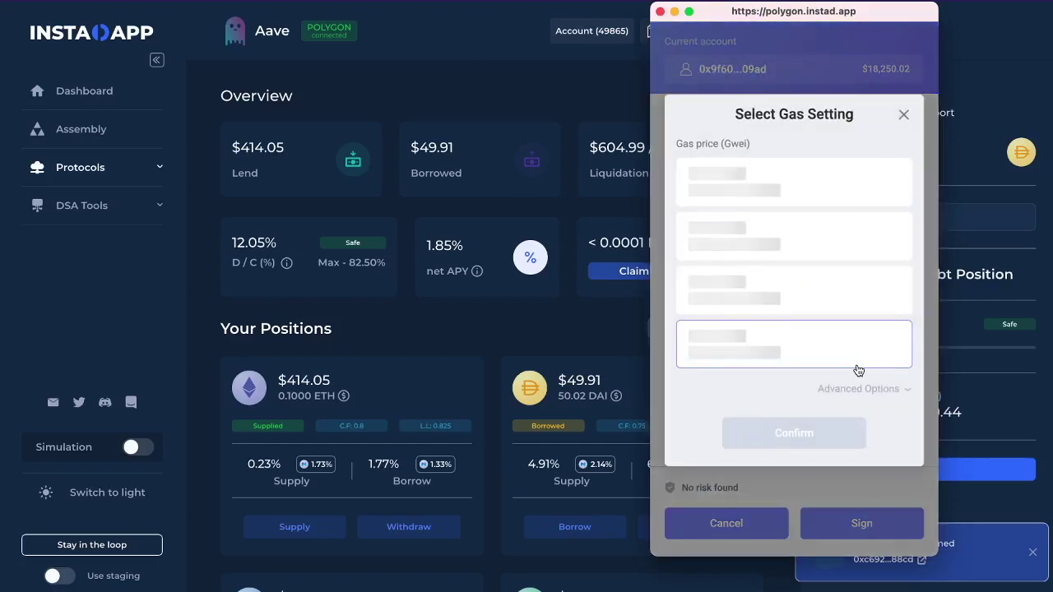
pyautogui.click(857, 354)
pyautogui.doubleClick(870, 333)
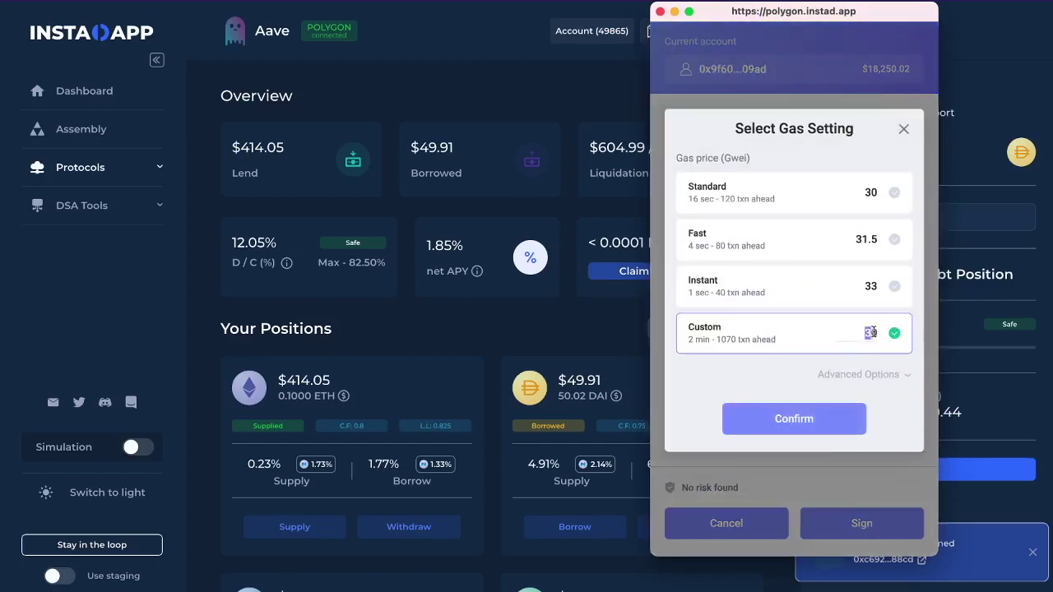
pyautogui.write('60')
pyautogui.click(811, 417)
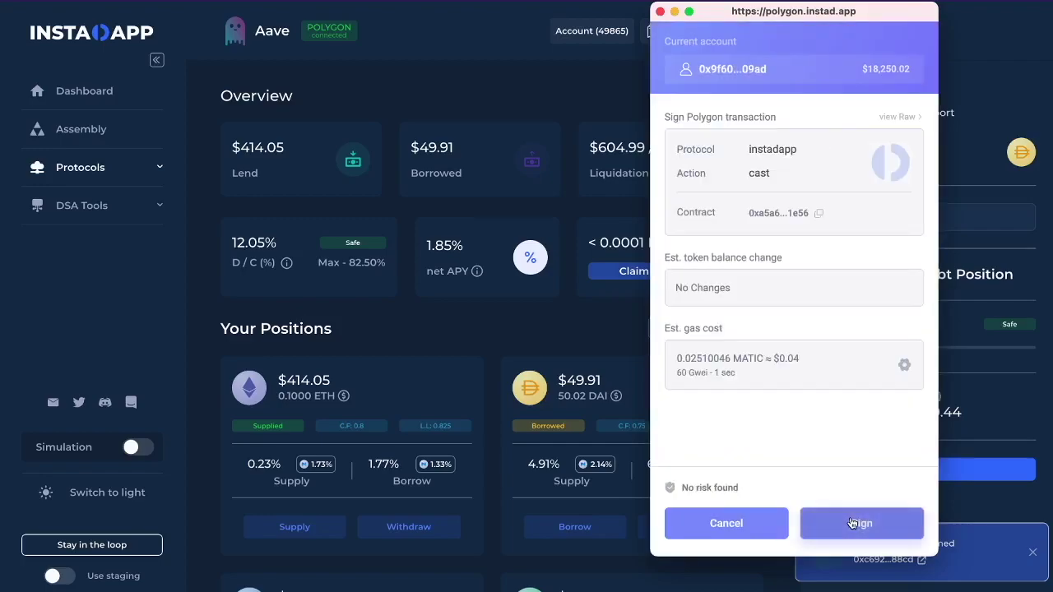
pyautogui.click(853, 524)
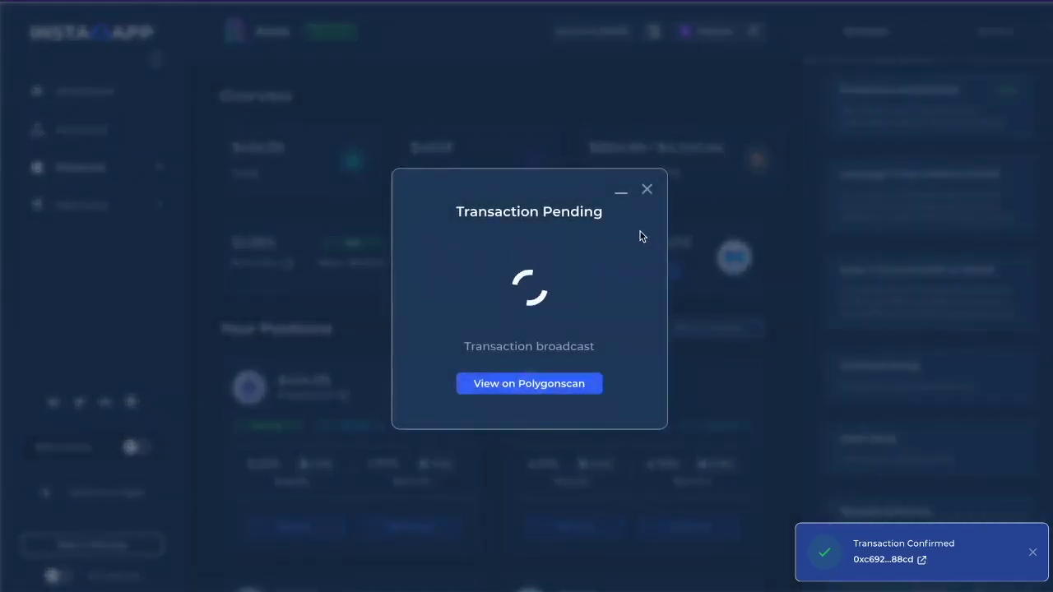
pyautogui.click(621, 192)
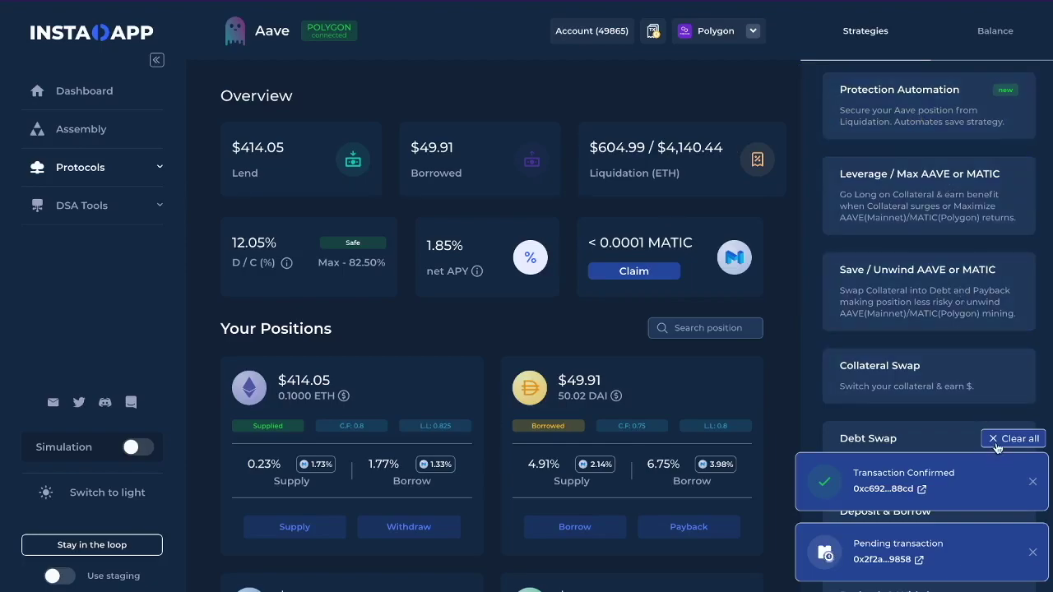
pyautogui.click(924, 102)
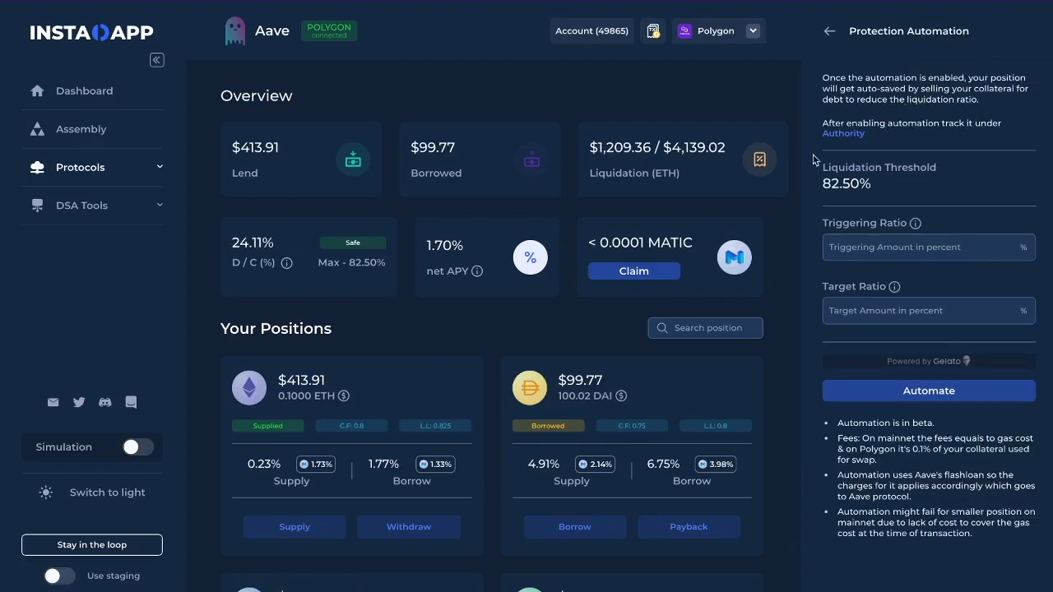
pyautogui.scroll(-3, 693, 237)
pyautogui.scroll(-8, 693, 237)
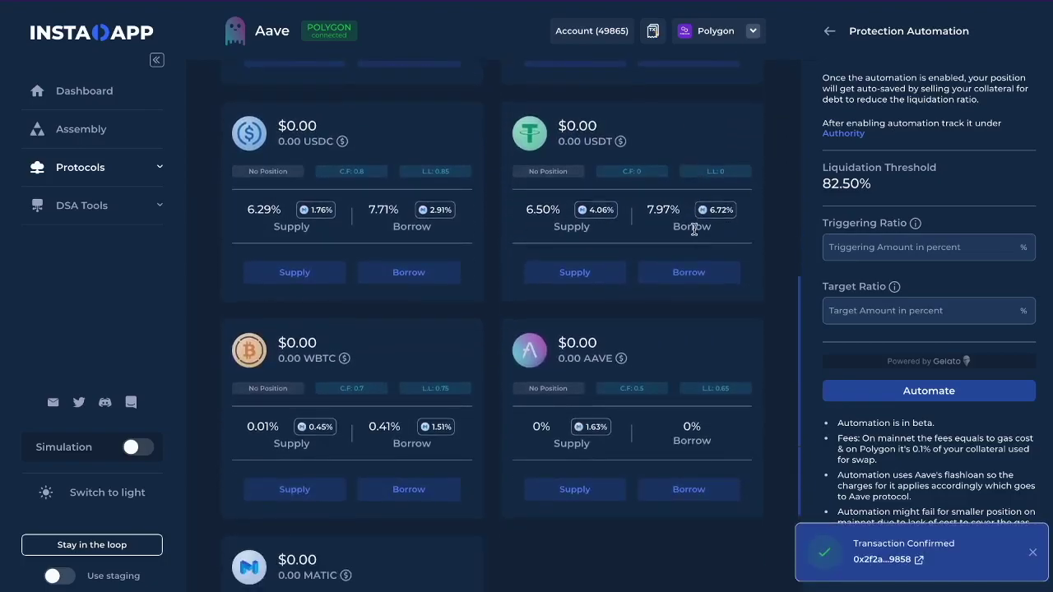
pyautogui.scroll(6, 693, 231)
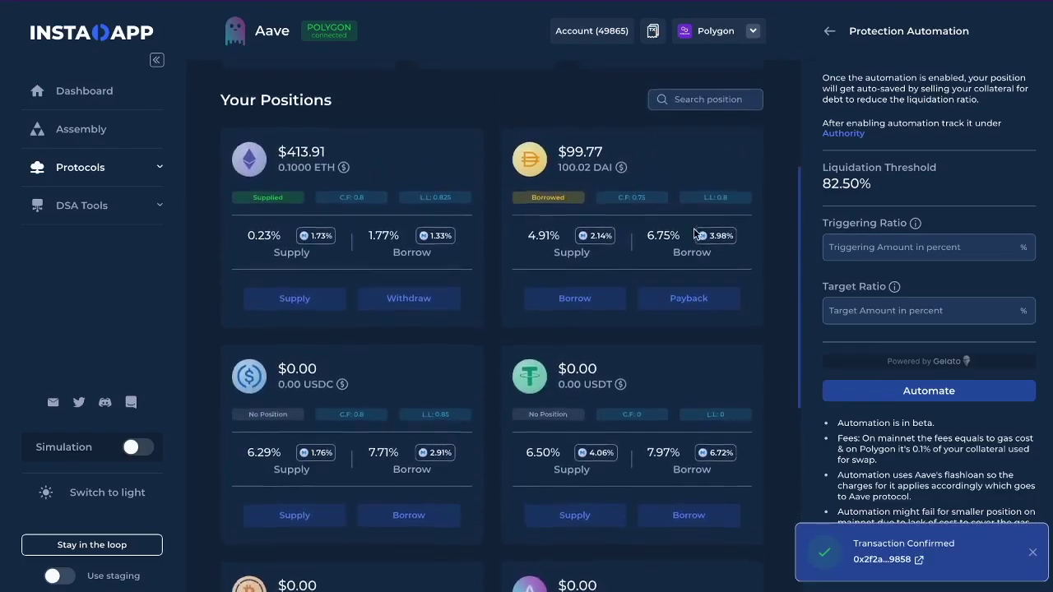
pyautogui.scroll(1, 693, 235)
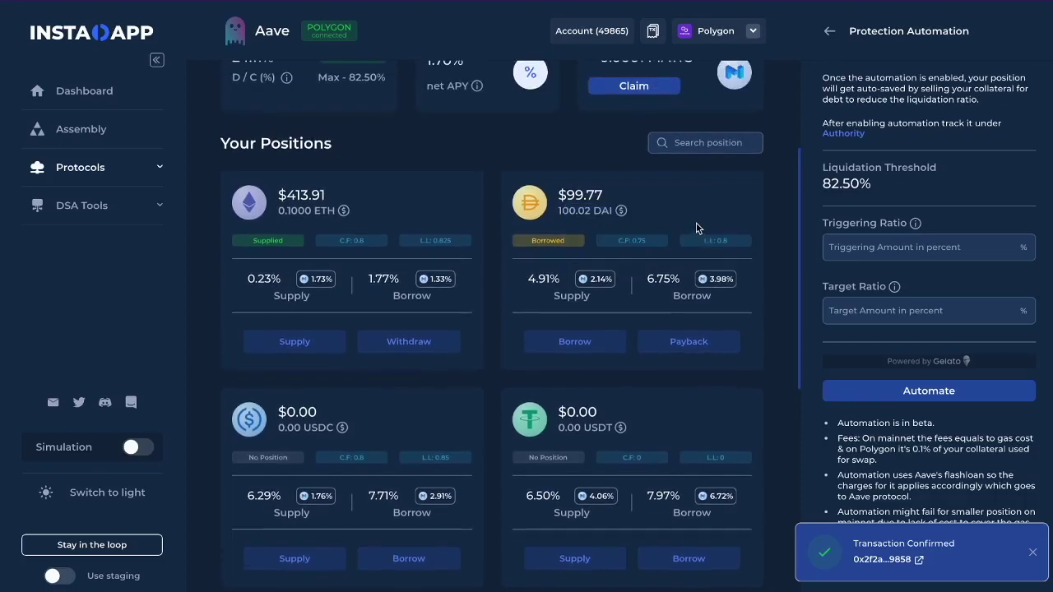
pyautogui.moveTo(445, 240)
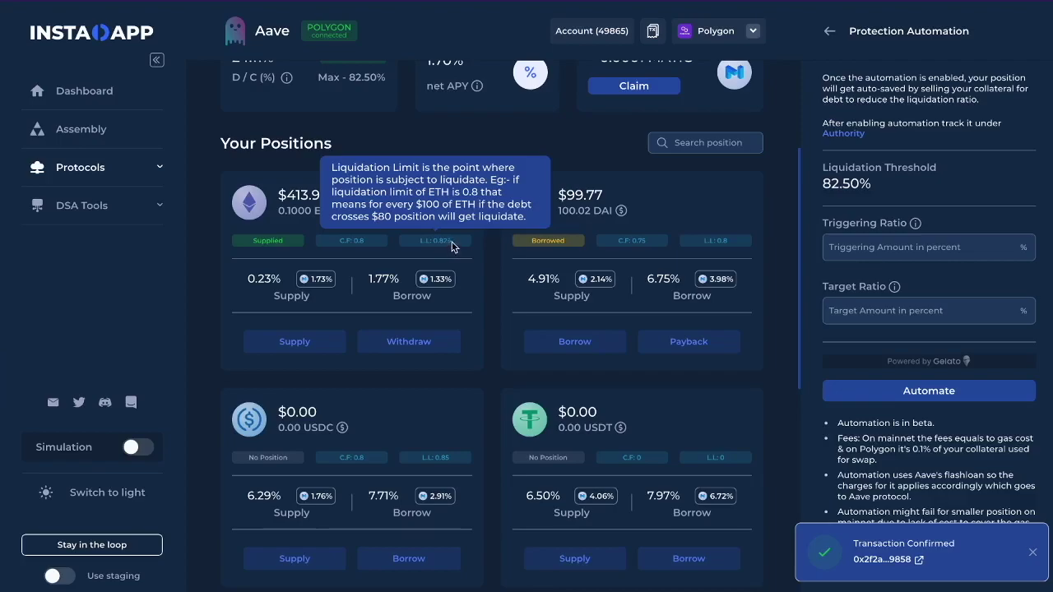
pyautogui.scroll(1, 673, 265)
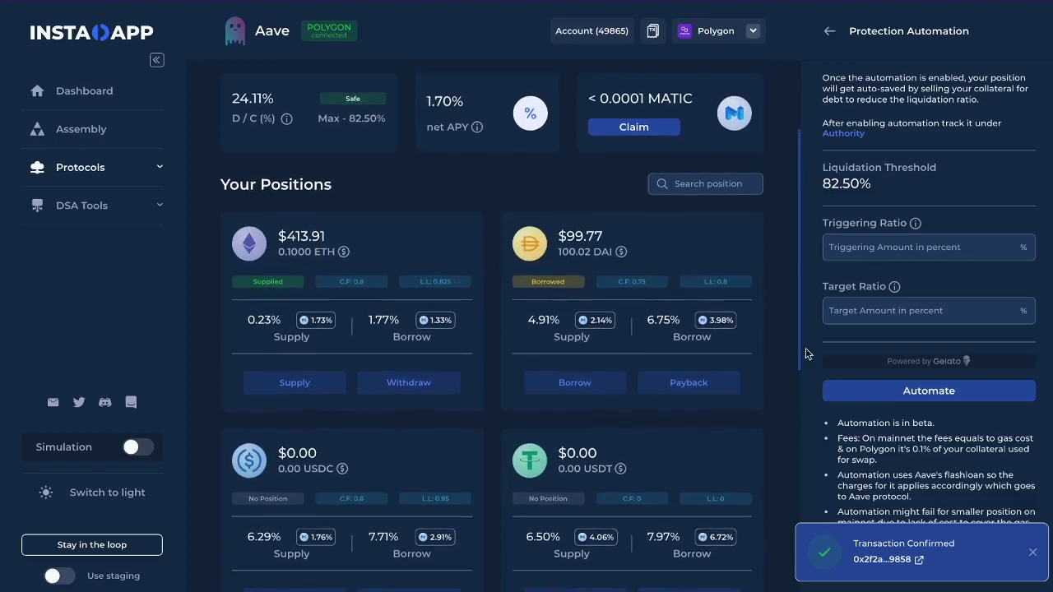
pyautogui.click(1034, 553)
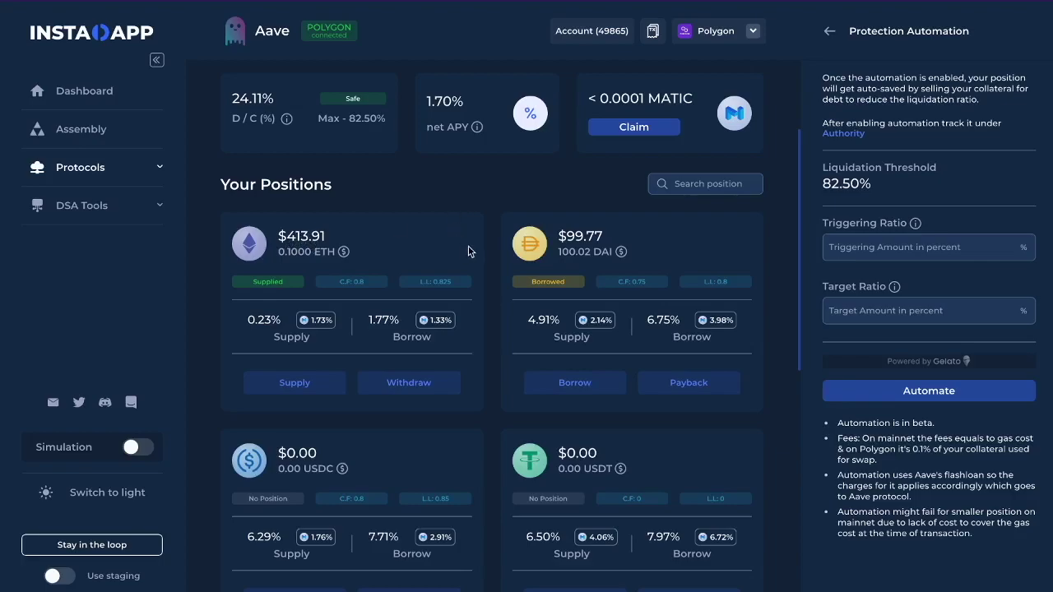
pyautogui.scroll(1, 468, 250)
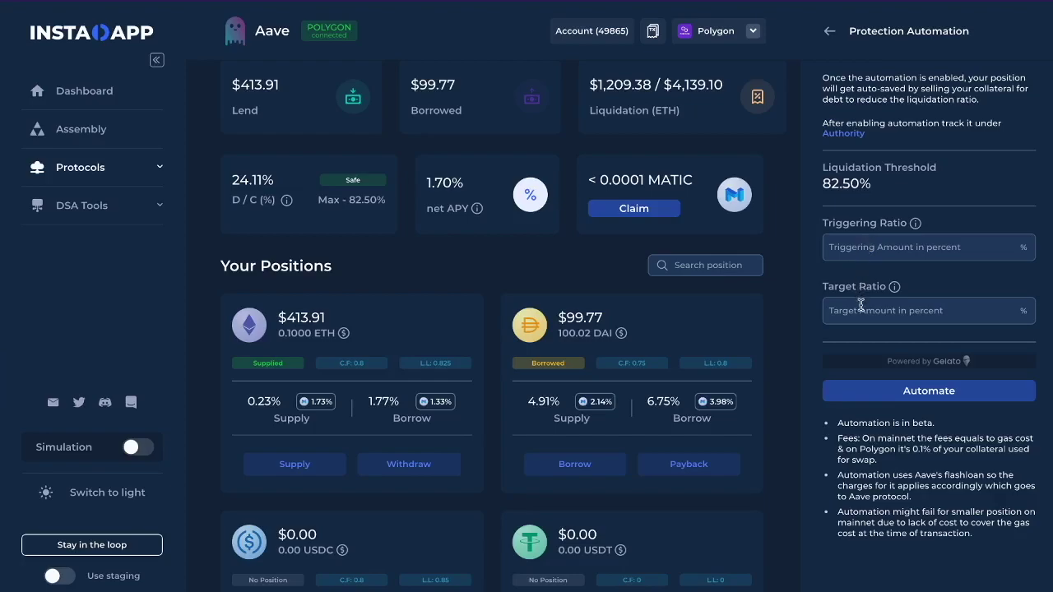
# Step: Enter a 50% triggering ratio and a 10% target ratio, replacing an initial 25
pyautogui.click(855, 251)
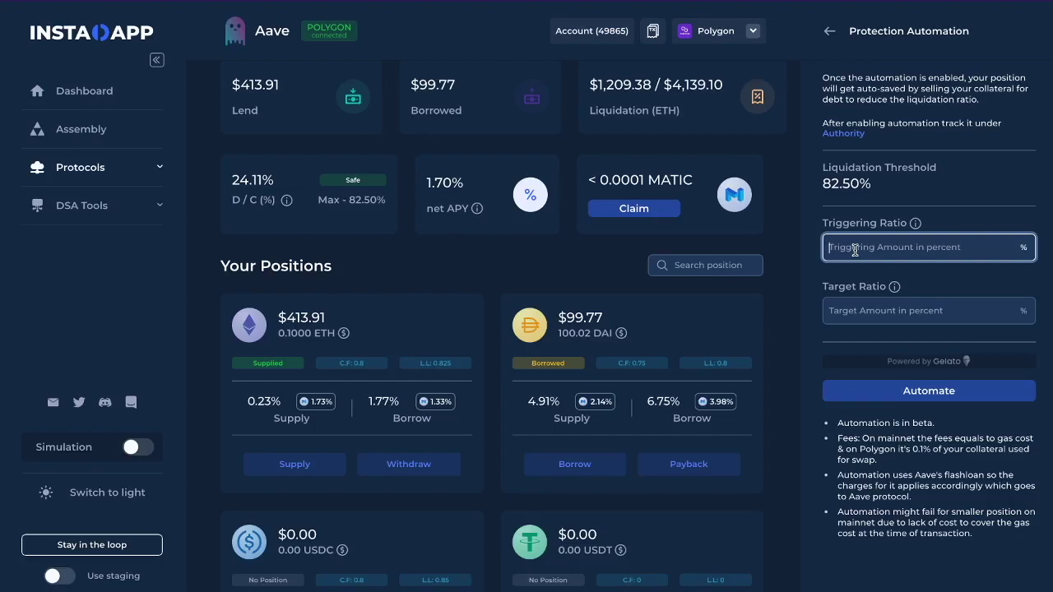
pyautogui.write('50')
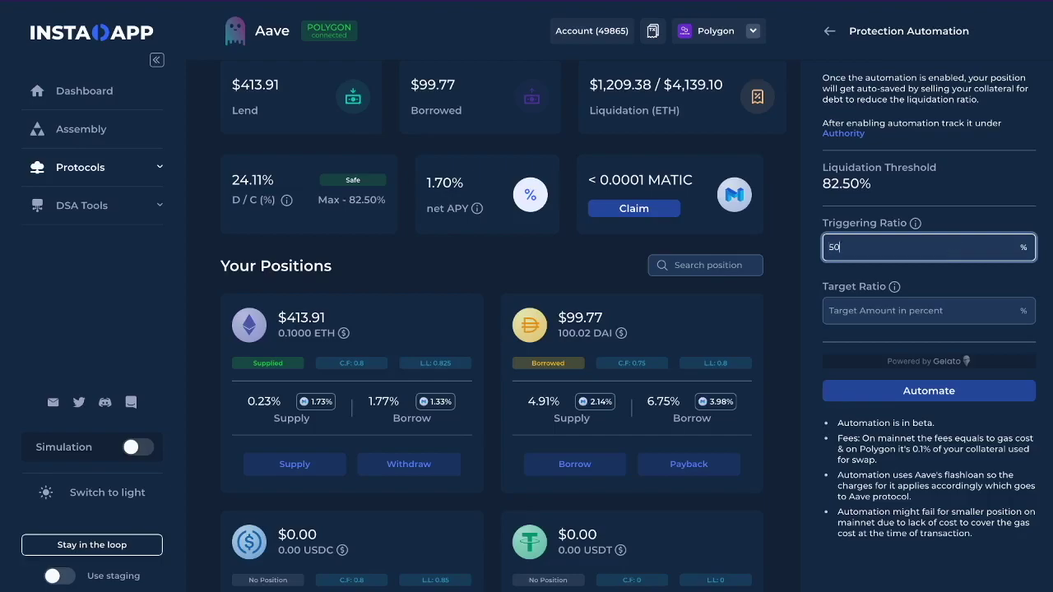
pyautogui.click(852, 306)
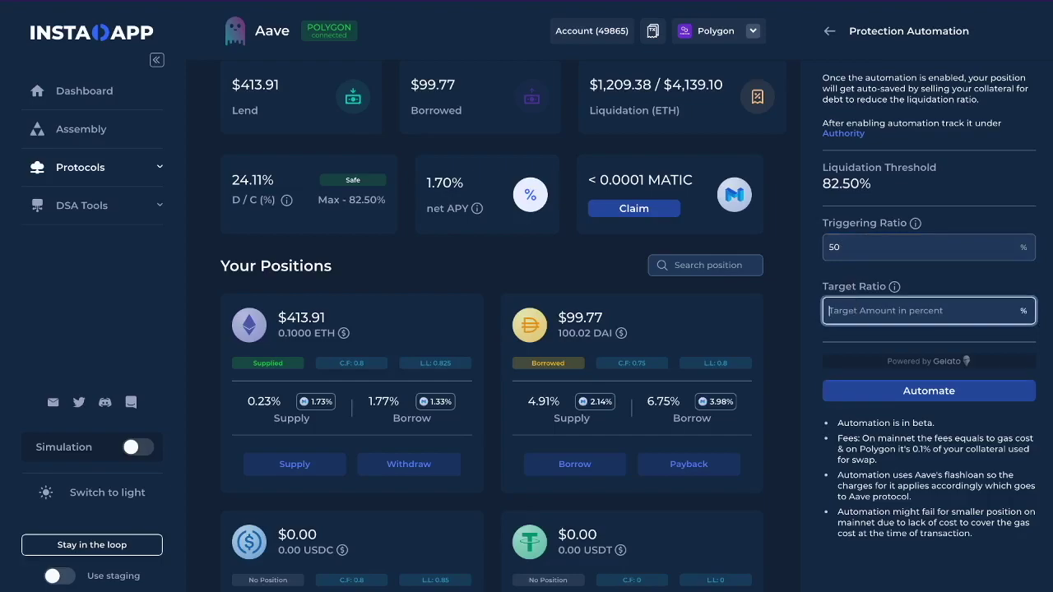
pyautogui.write('25')
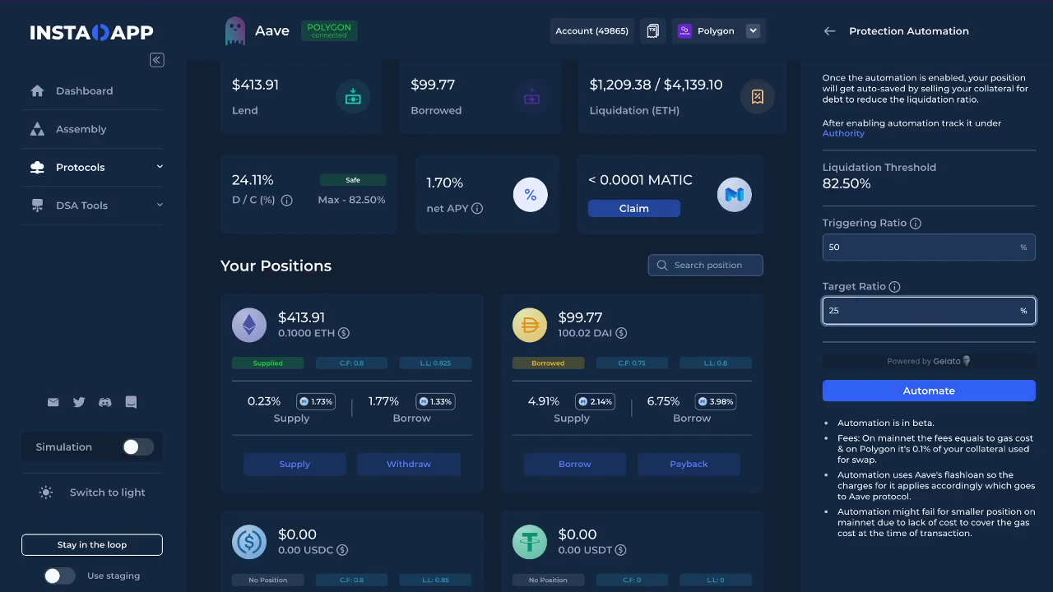
pyautogui.press('BackSpace')
pyautogui.write('10')
# Step: Check the Notion example of a 33% trigger and 25% target, then select Instadapp's triggering ratio for re-entry
pyautogui.click(266, 185)
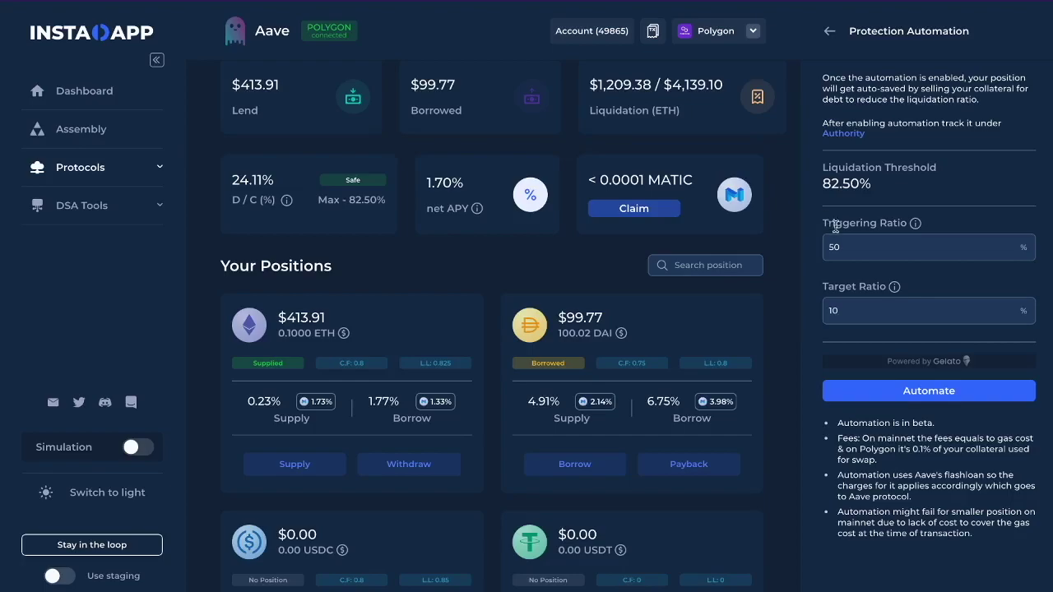
pyautogui.doubleClick(822, 249)
# Step: Set the target ratio to 25% and change the triggering ratio to 50%, replacing earlier values
pyautogui.write('33')
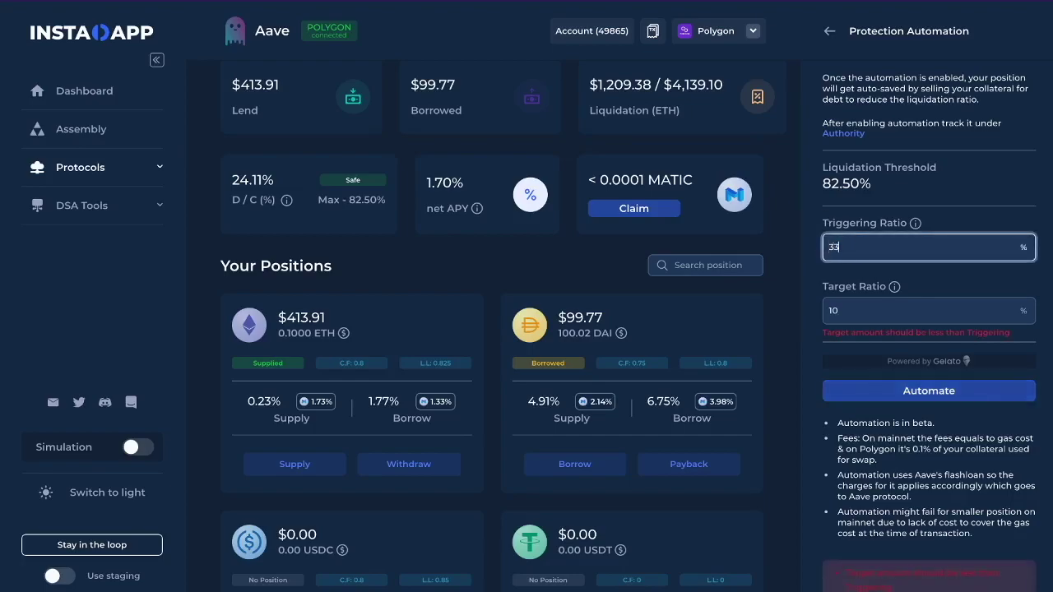
pyautogui.doubleClick(833, 311)
pyautogui.write('25')
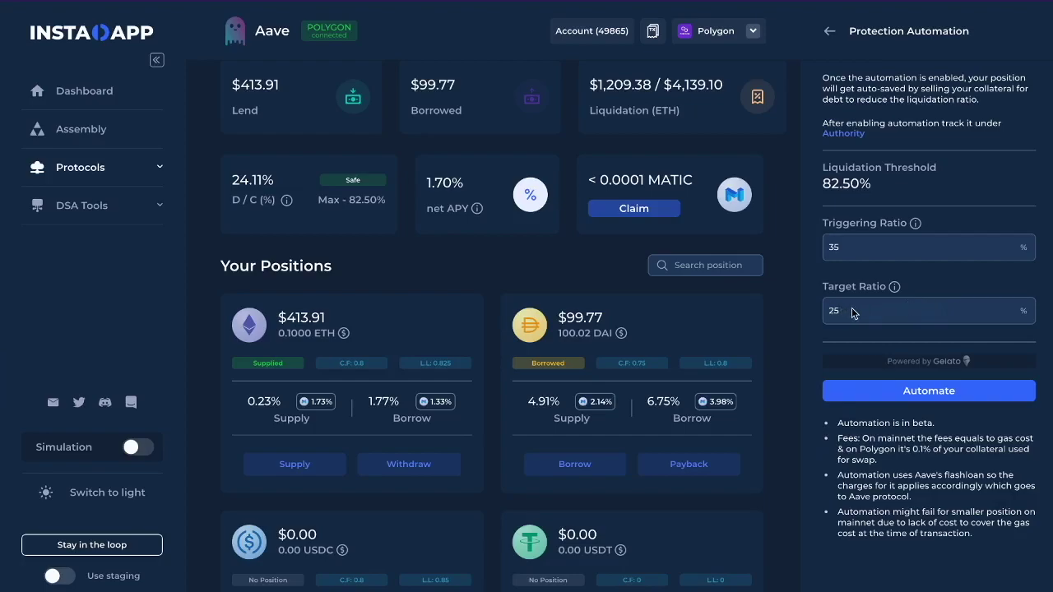
pyautogui.click(836, 248)
pyautogui.moveTo(836, 248); pyautogui.dragTo(830, 247)
pyautogui.write('50')
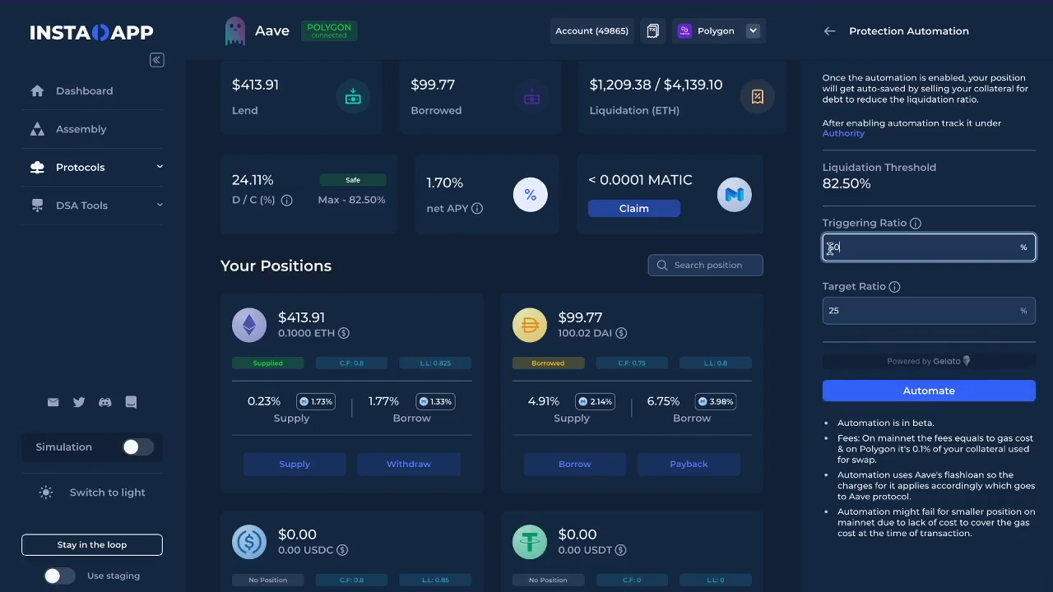
# Step: Submit the 50%/25% automation and sign it at a custom 60 Gwei gas price
pyautogui.click(912, 401)
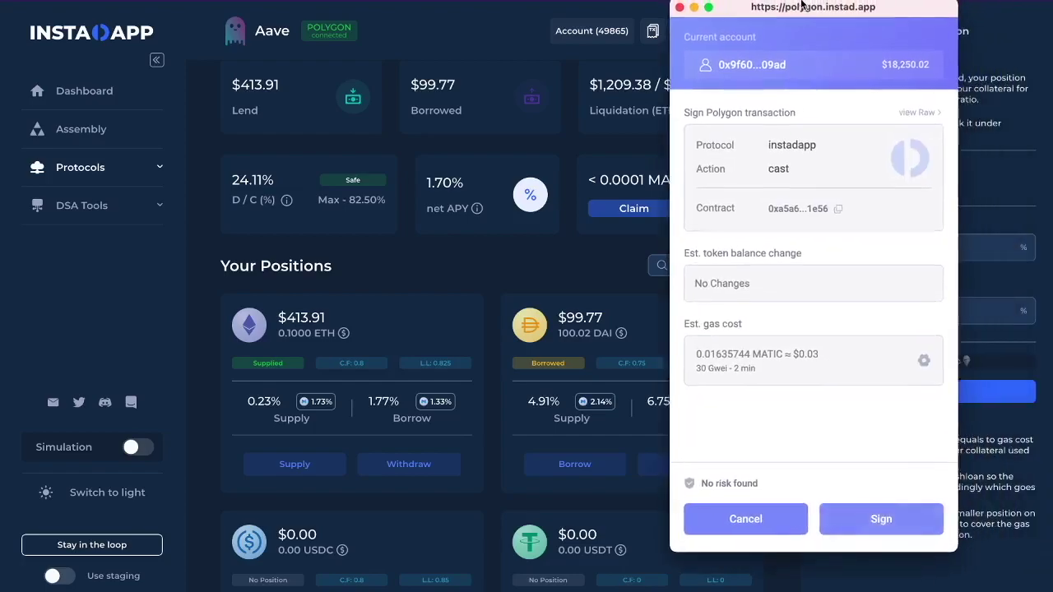
pyautogui.click(901, 367)
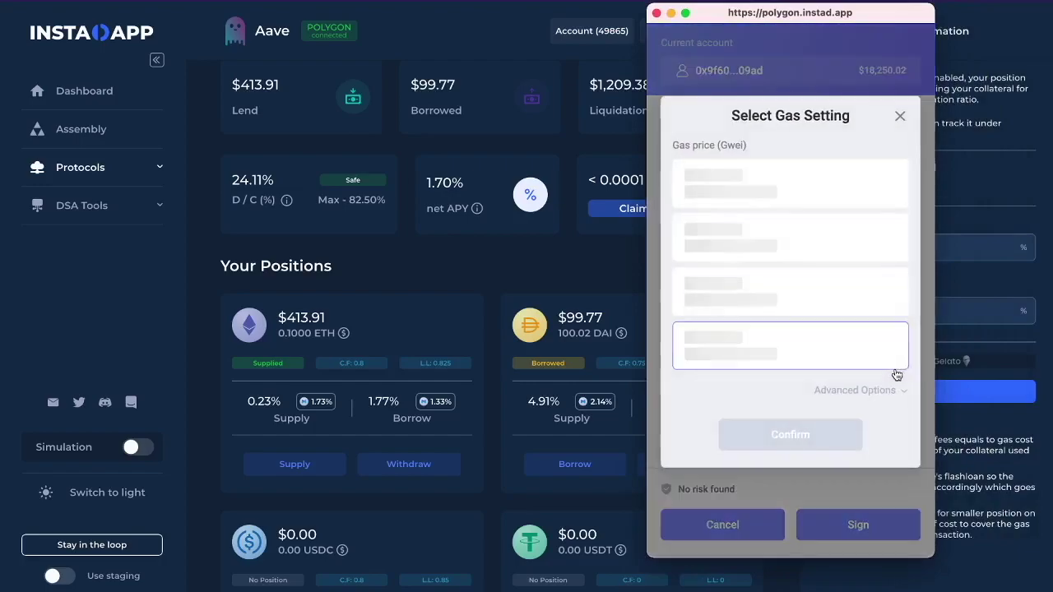
pyautogui.press('Left')
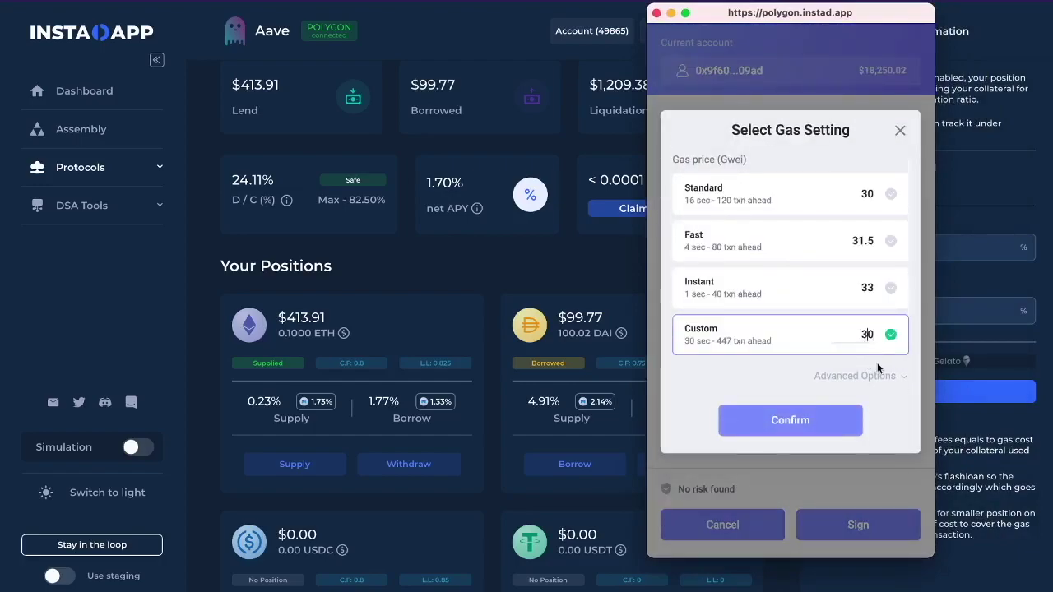
pyautogui.press('BackSpace')
pyautogui.write('5')
pyautogui.click(803, 418)
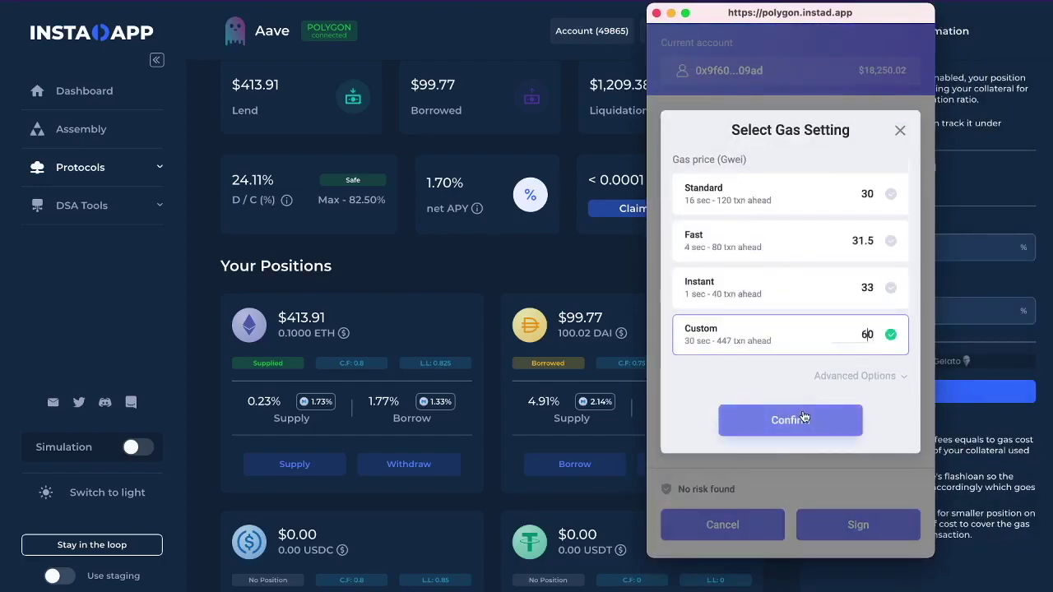
pyautogui.click(857, 530)
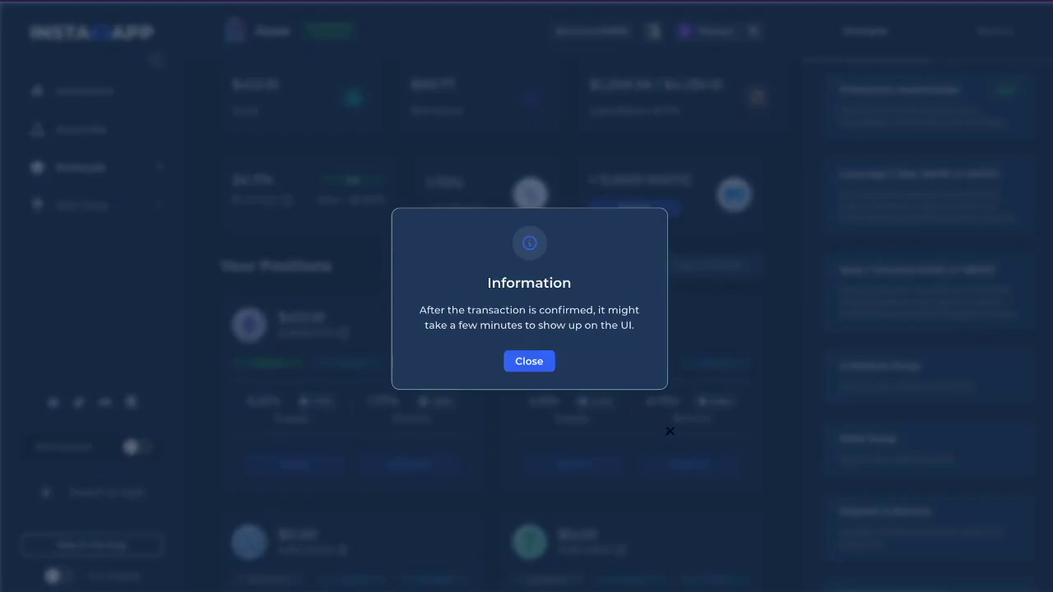
# Step: Dismiss the notice, check the pending 'Automate Trigger 50%, Target 25%' transaction, and expand DSA Tools
pyautogui.click(539, 365)
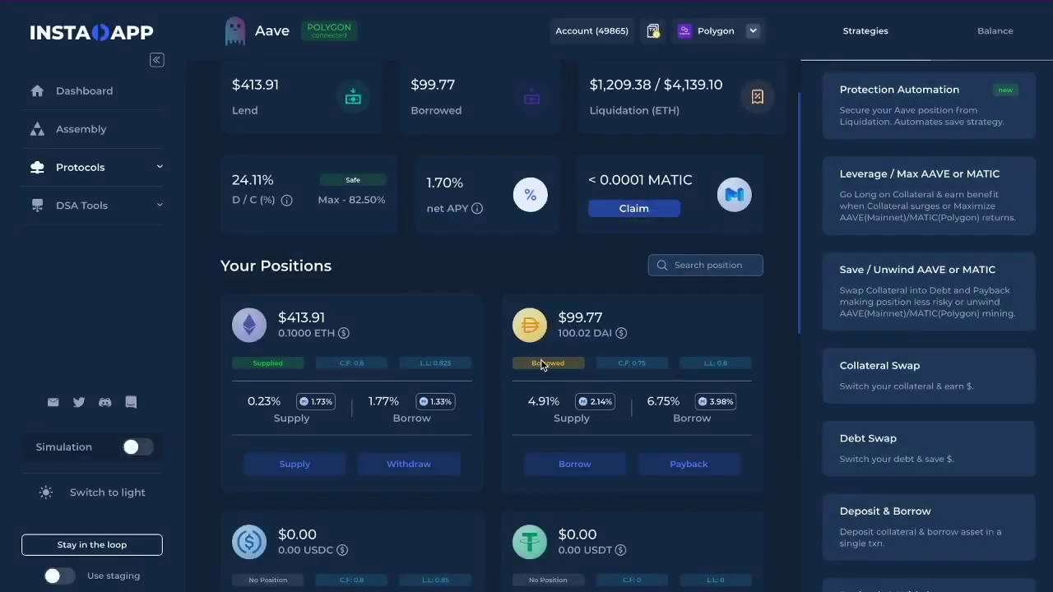
pyautogui.click(653, 30)
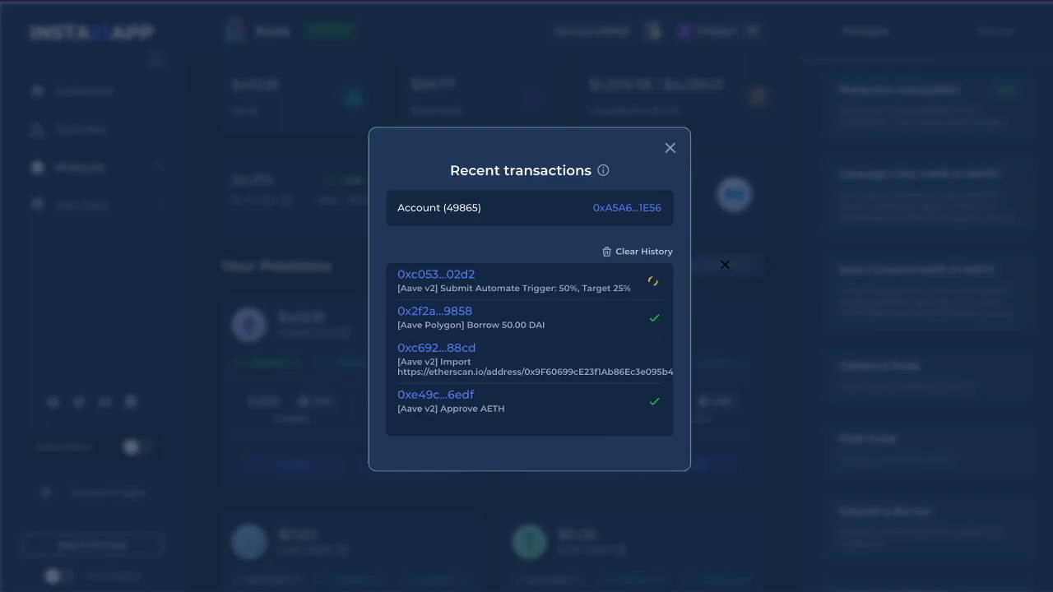
pyautogui.click(725, 264)
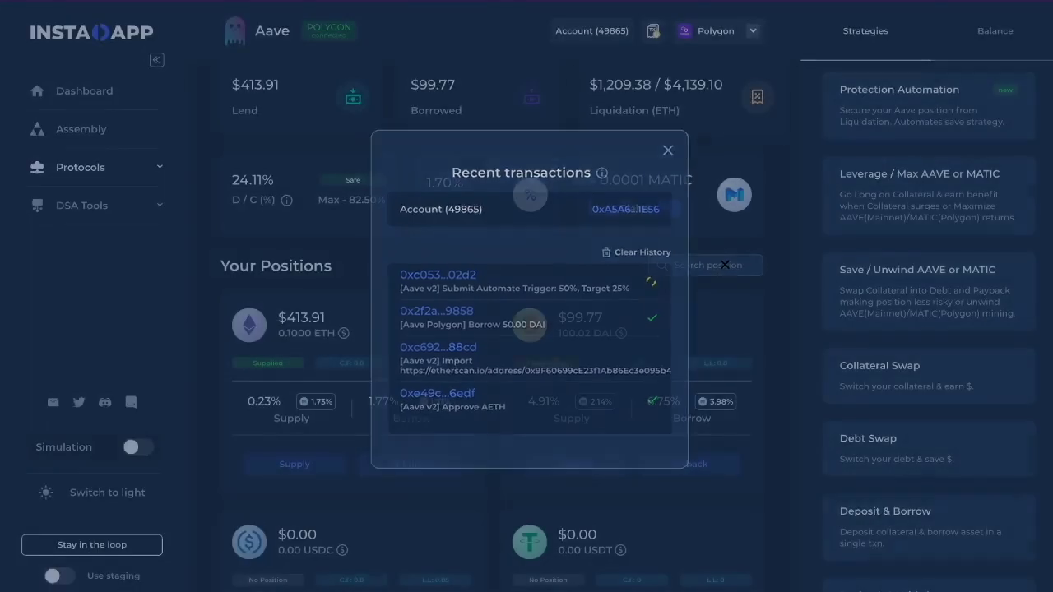
pyautogui.click(125, 207)
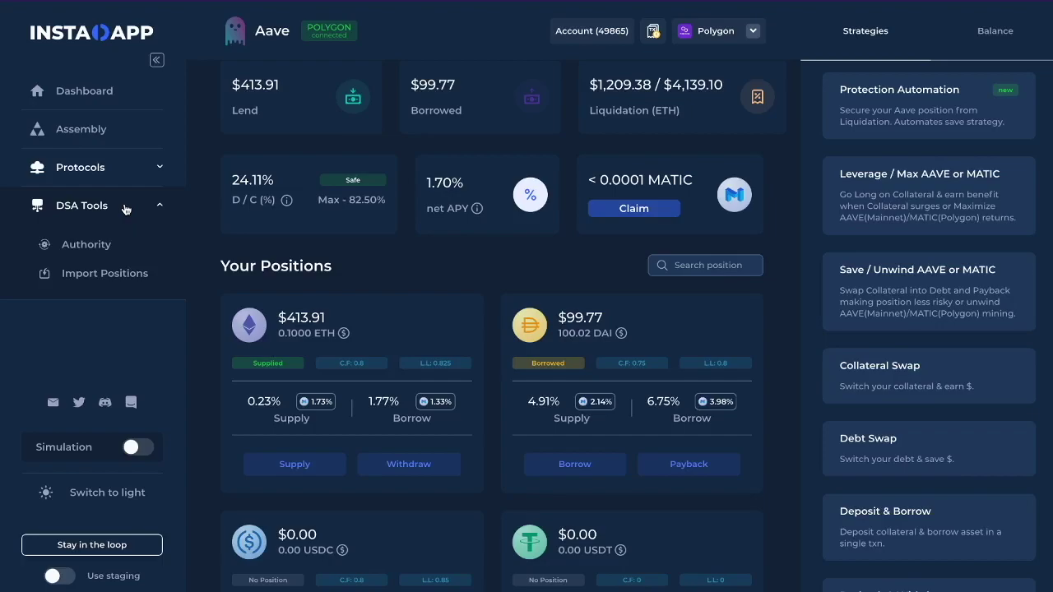
# Step: Open Authority and find the AAVE Protection Automation action: trigger 50.00%, target 25.00%, Submitted
pyautogui.click(891, 110)
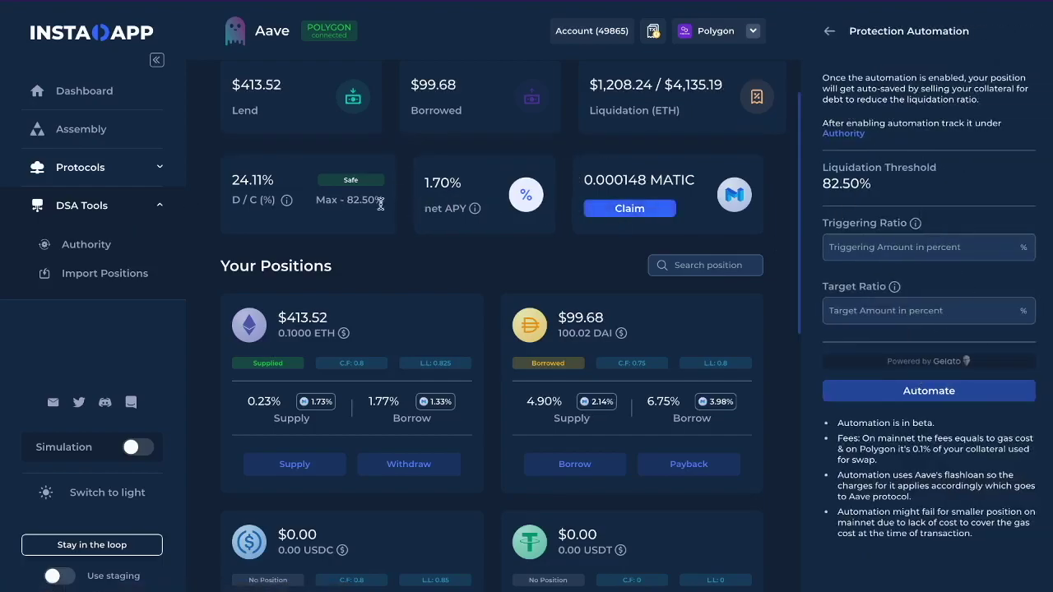
pyautogui.click(96, 247)
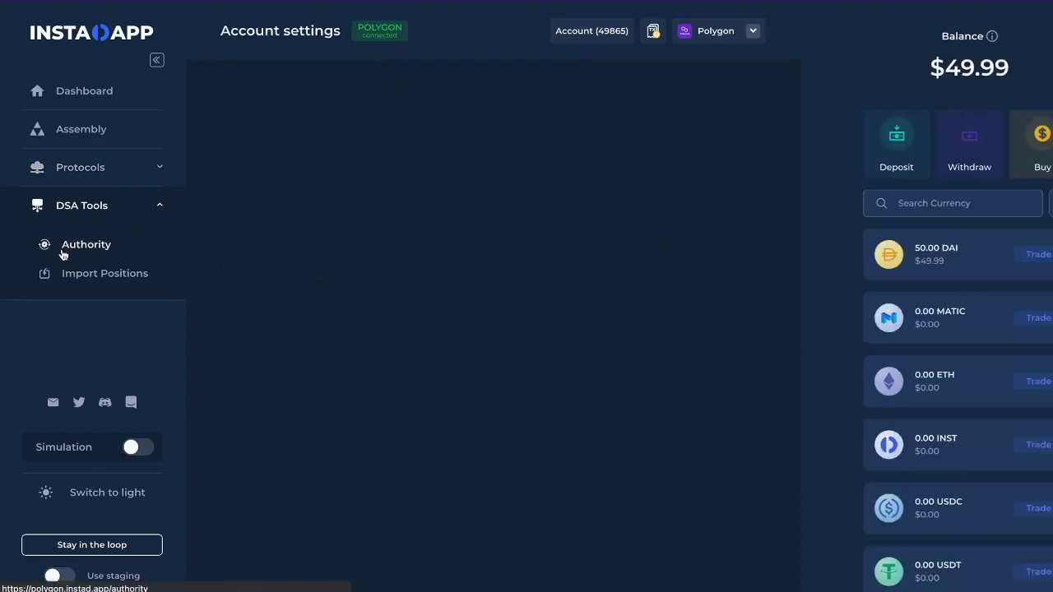
pyautogui.scroll(-2, 525, 282)
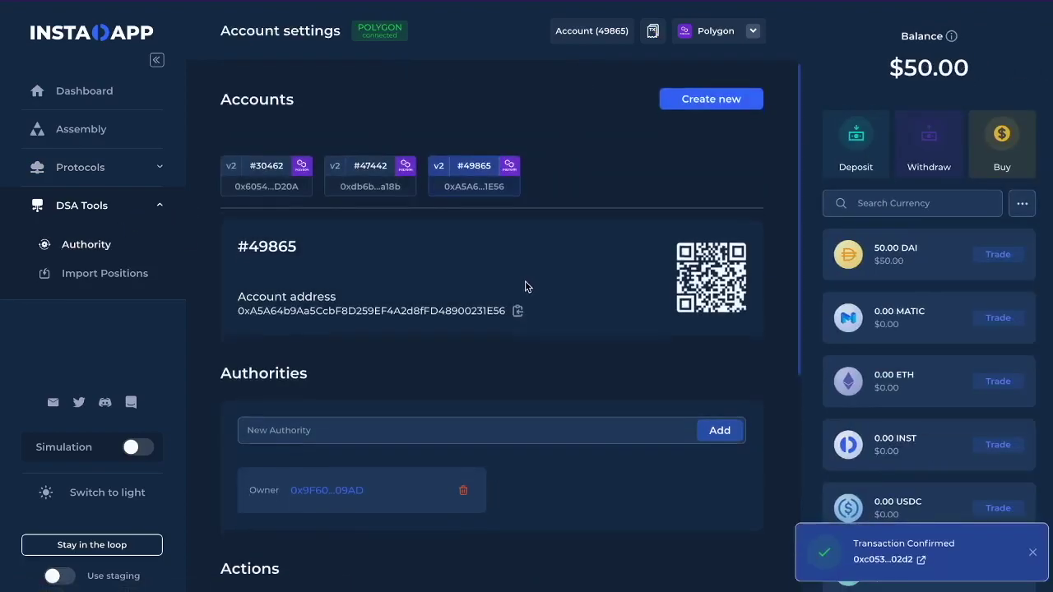
pyautogui.scroll(-3, 525, 282)
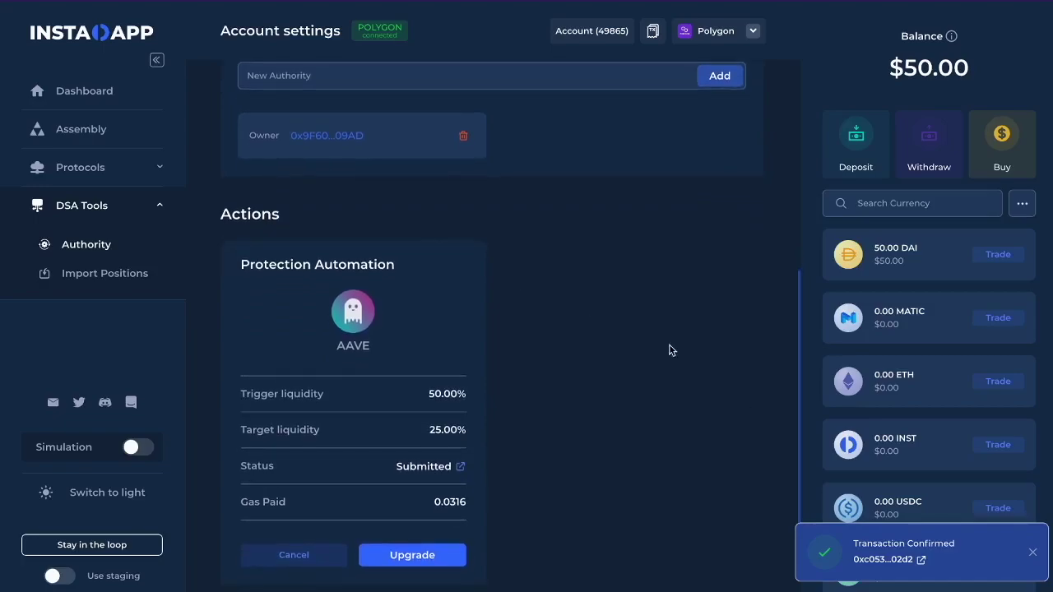
pyautogui.scroll(-1, 624, 385)
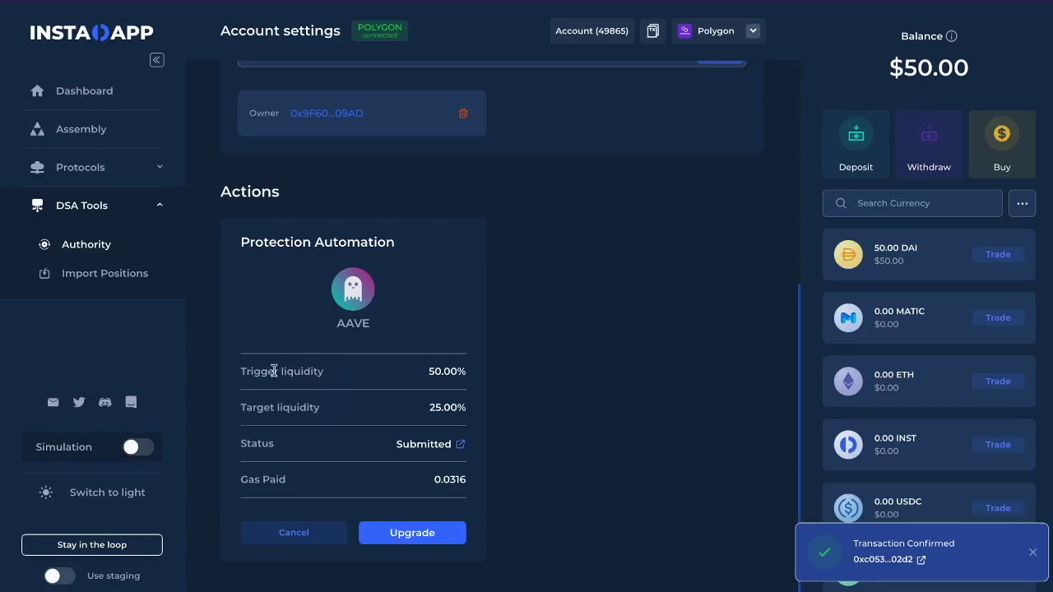
pyautogui.moveTo(284, 371); pyautogui.dragTo(342, 376)
pyautogui.click(342, 376)
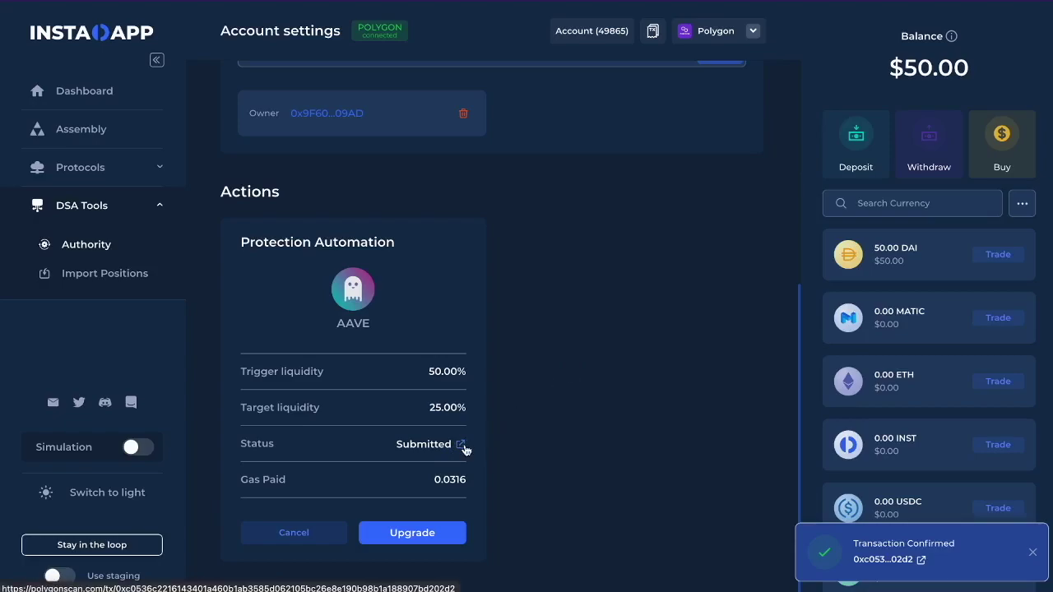
# Step: Open the Protection Automation upgrade form showing 50.00% trigger and 25.00% target ratios
pyautogui.click(408, 535)
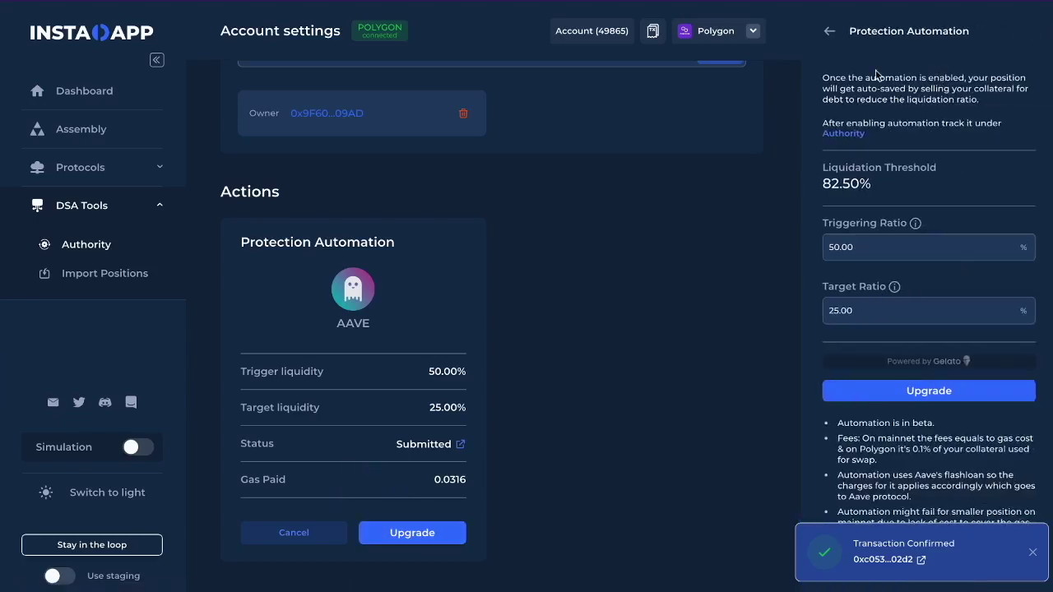